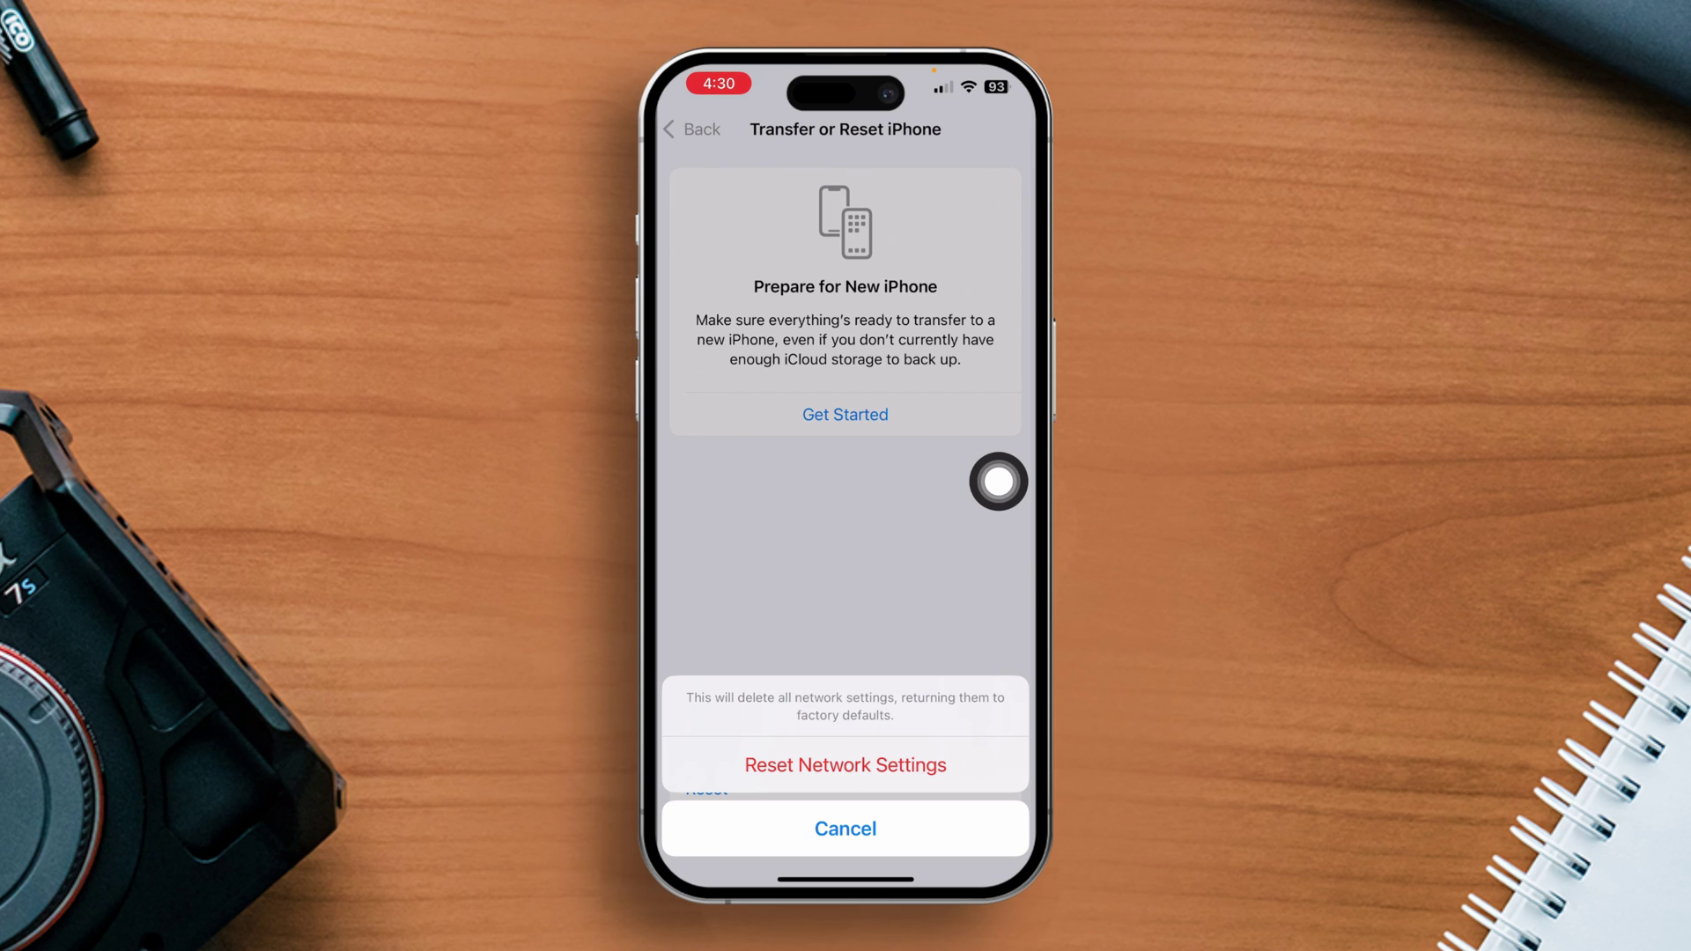
# Swipe Settings away to the home screen without confirming the network settings reset
pyautogui.moveTo(845, 877); pyautogui.dragTo(845, 596)
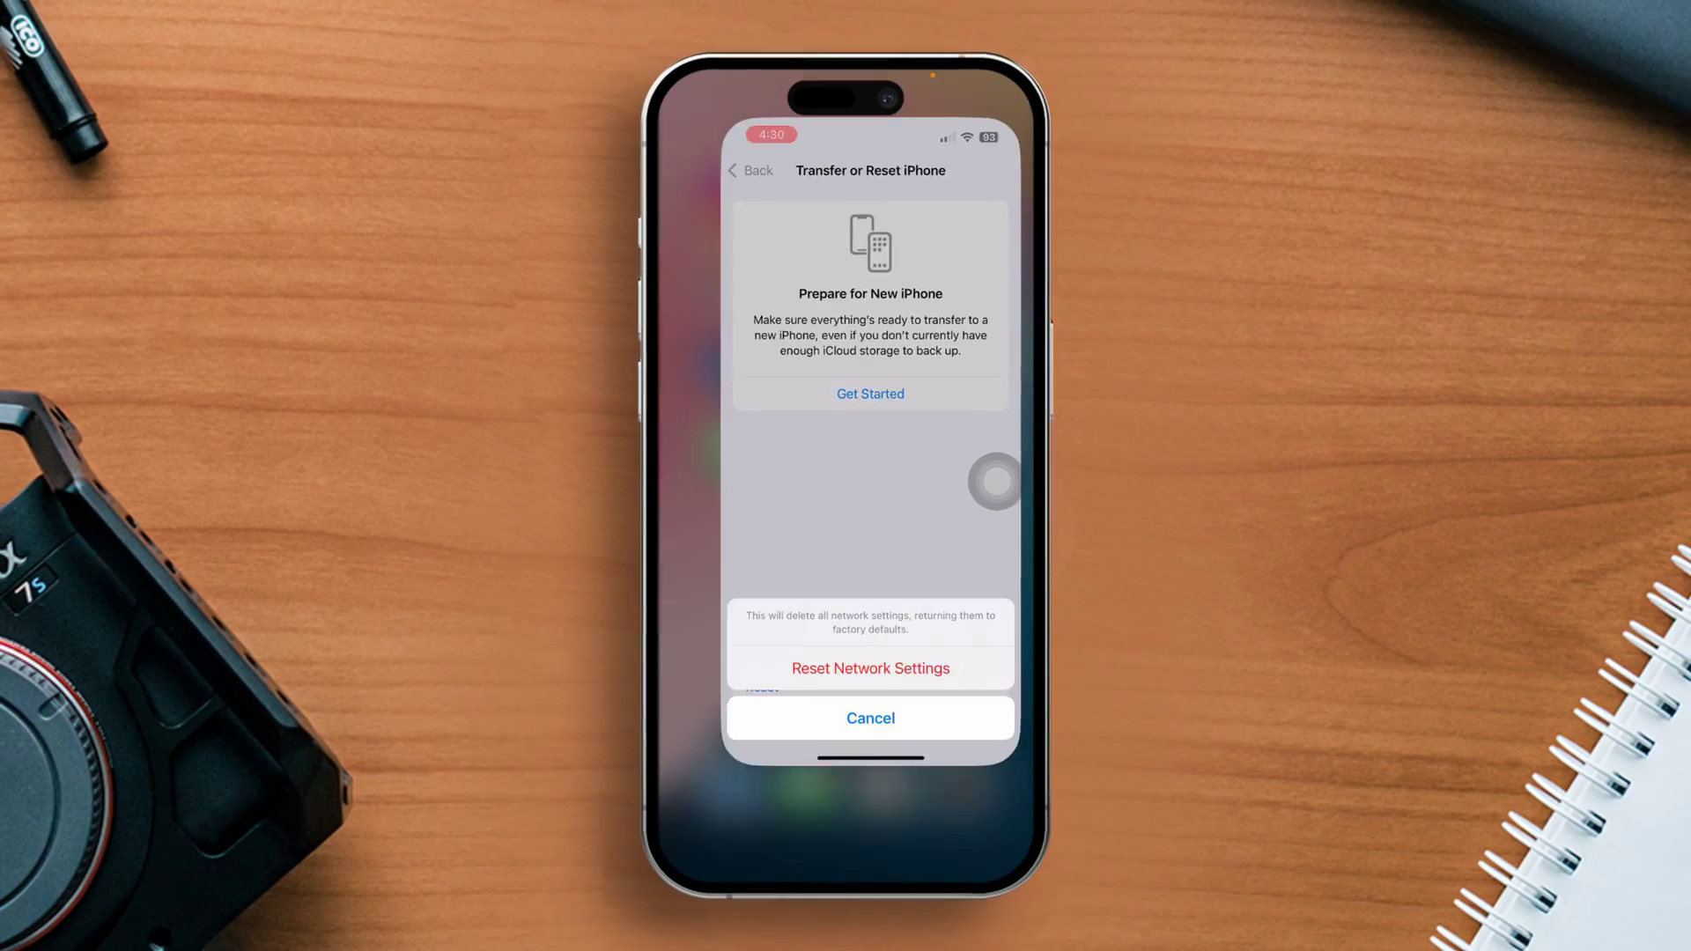